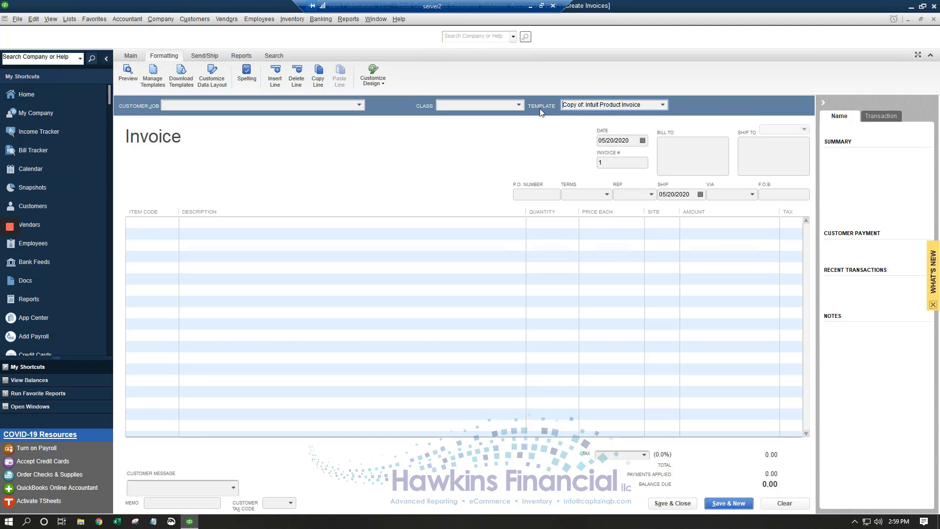
Check the available invoice templates and open Copy of: Intuit Product Invoice for additional customization
click(663, 105)
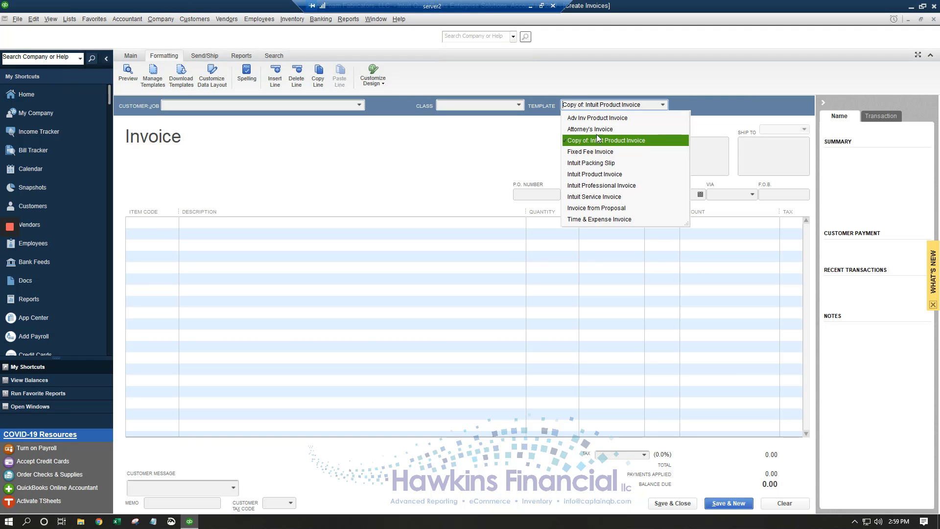
click(418, 181)
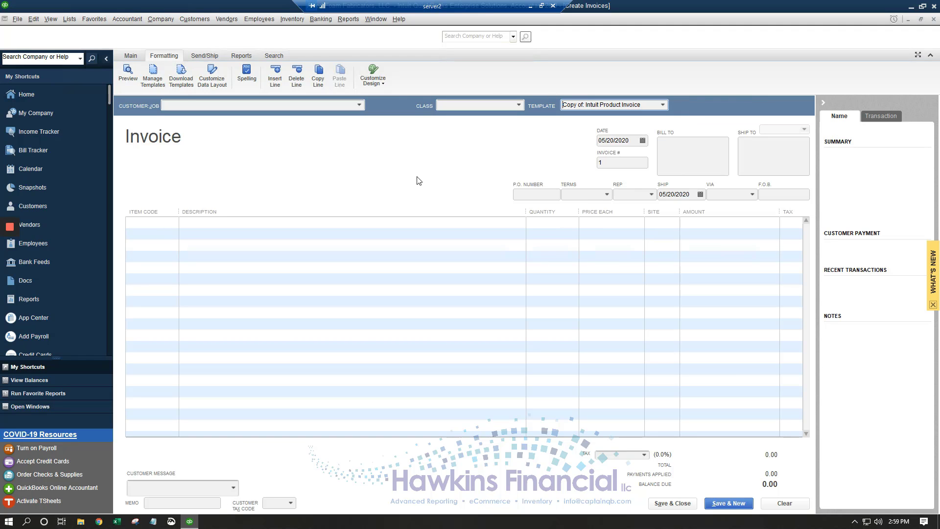
click(153, 80)
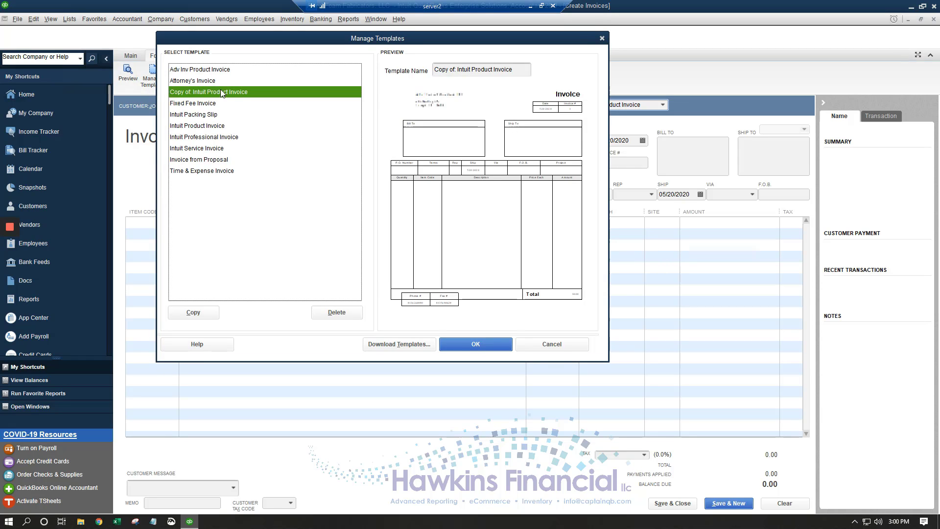
click(475, 344)
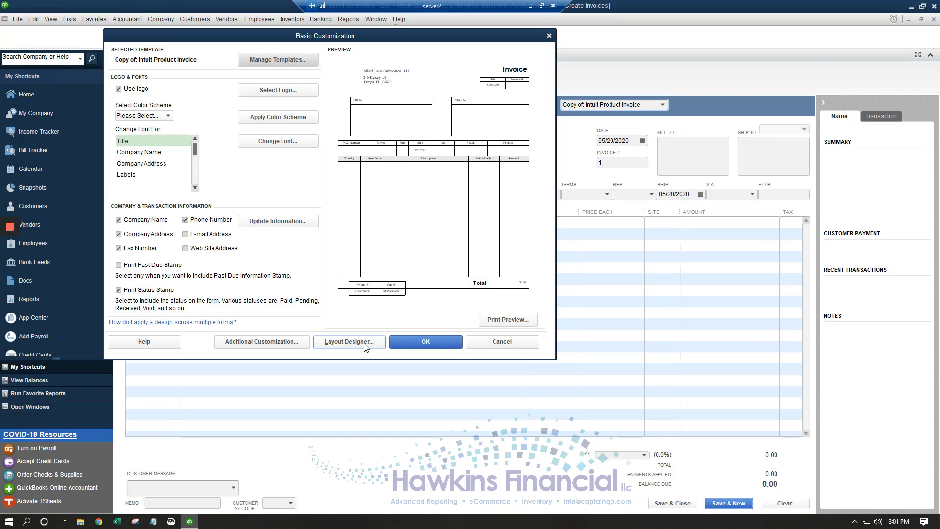
click(248, 342)
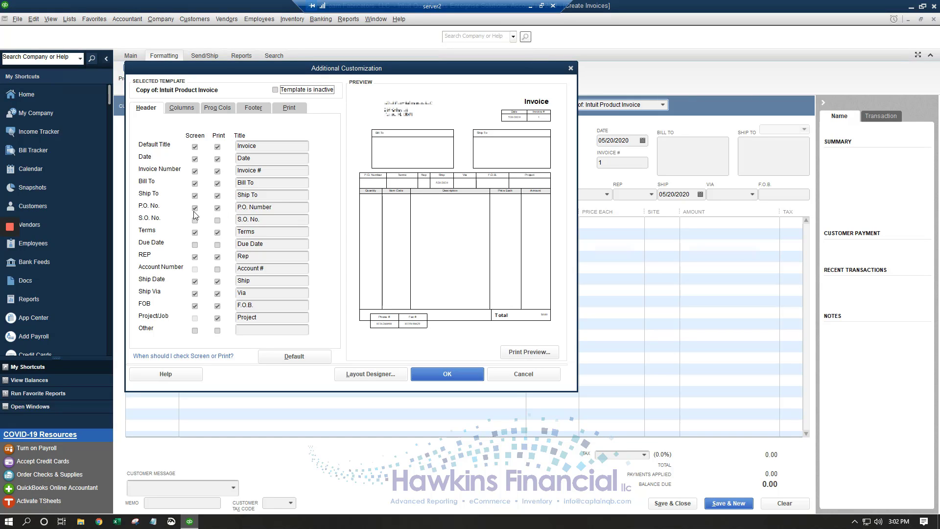
Remove the REP header field from both the on-screen and printed invoice, continuing without the default layout
click(195, 258)
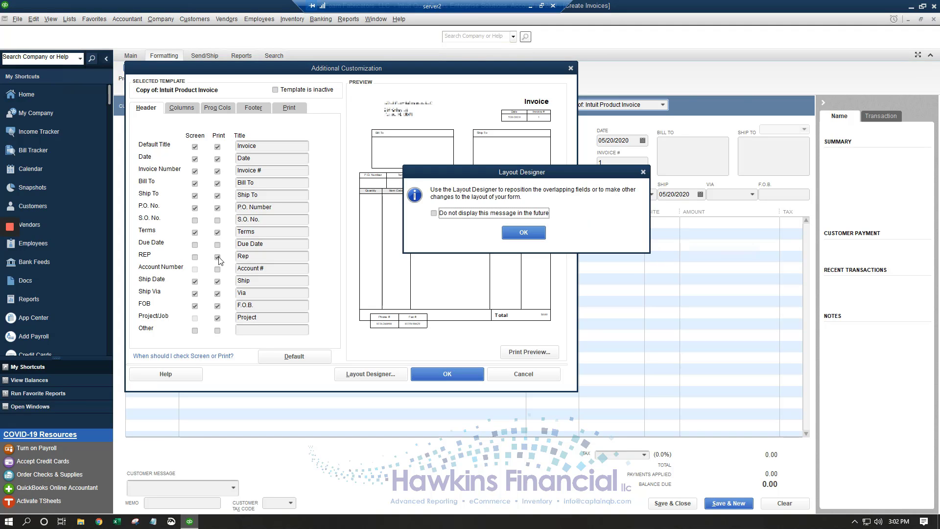
click(523, 233)
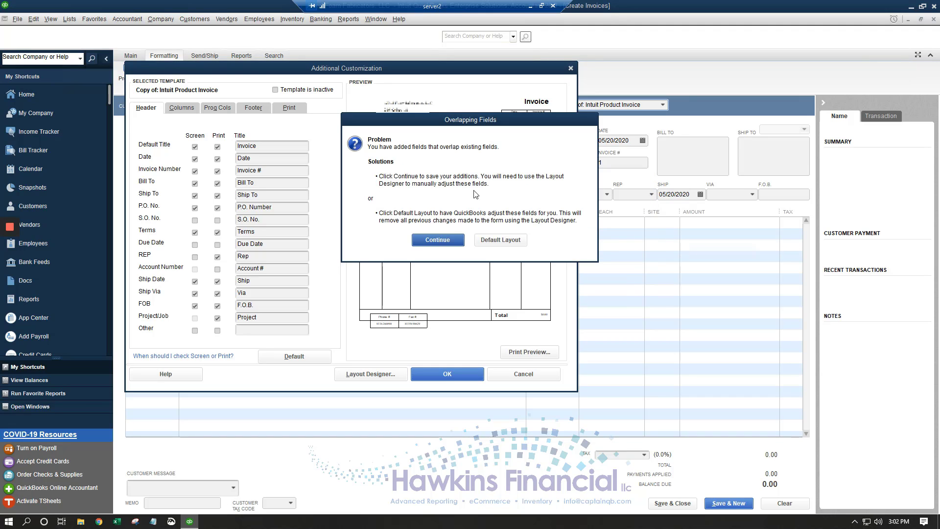
click(438, 240)
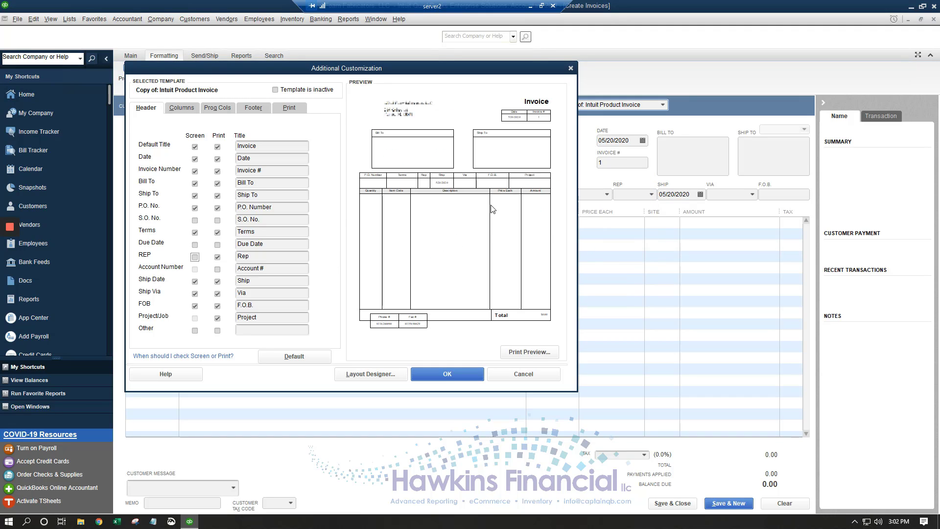
click(218, 257)
click(514, 232)
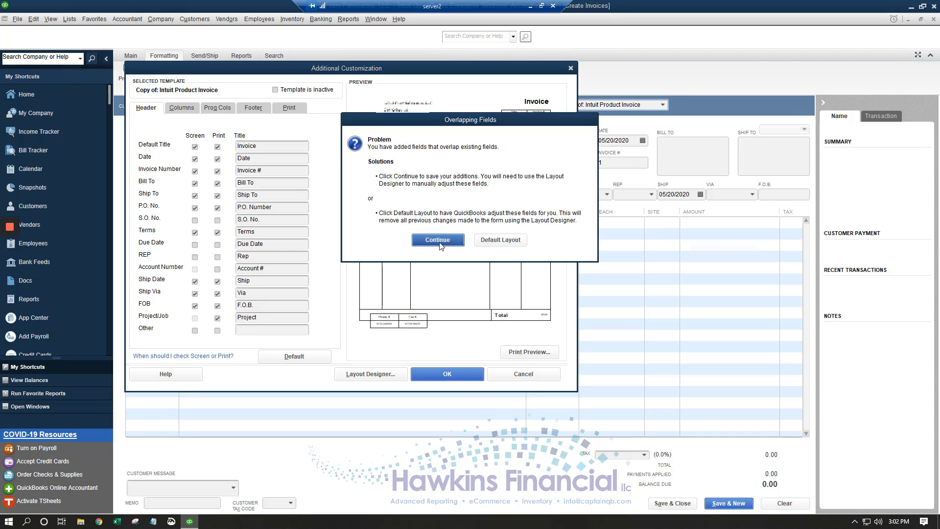
click(438, 242)
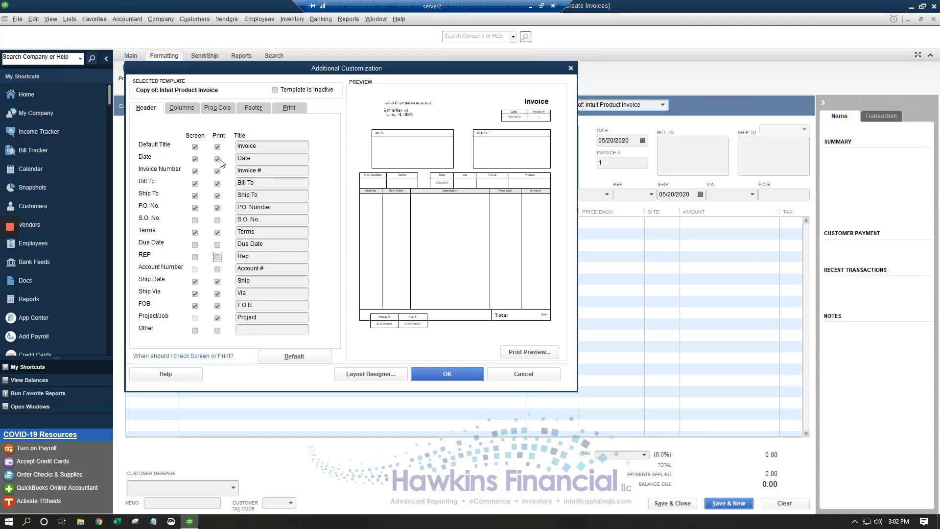
Review the template's column, progress column, footer and print settings
click(181, 108)
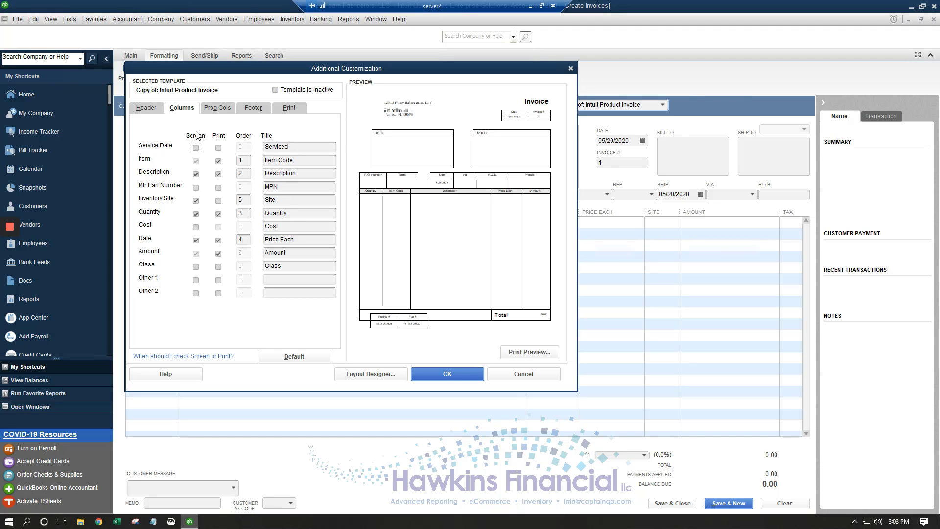
click(218, 108)
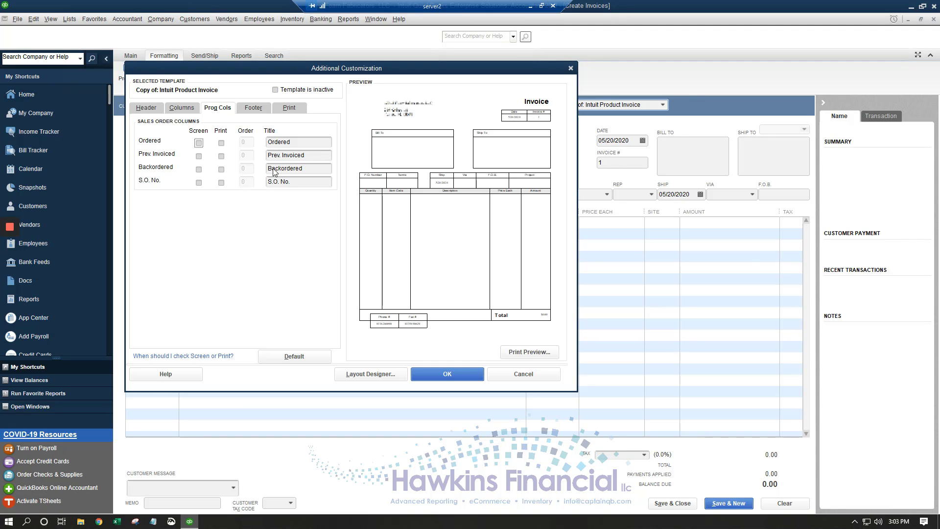
click(259, 108)
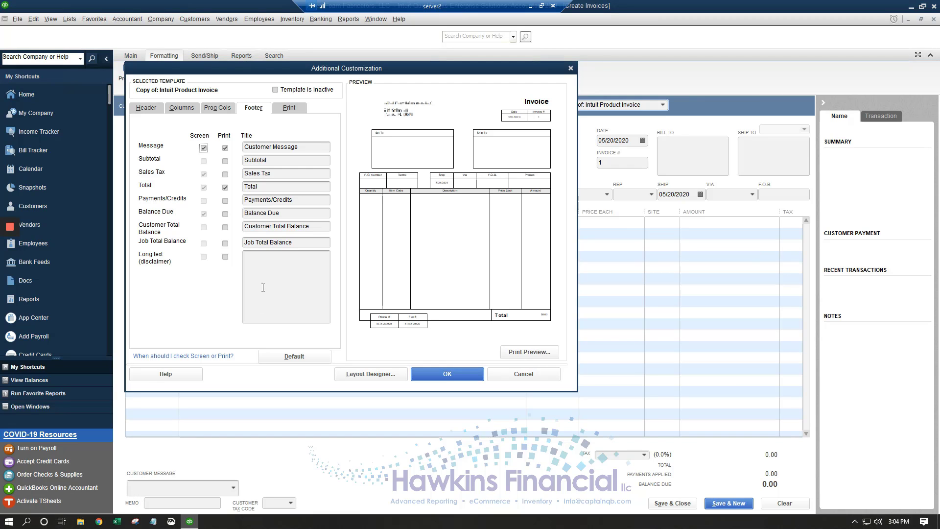
click(290, 109)
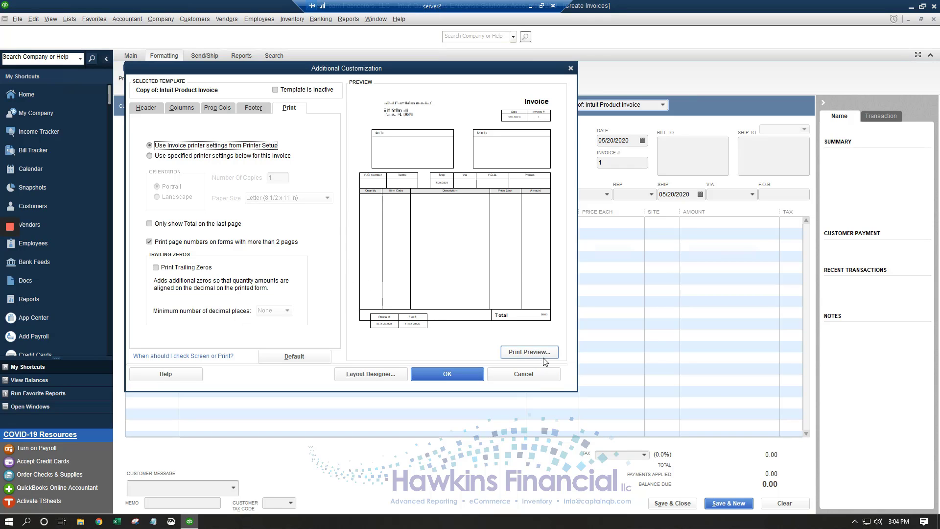
Inspect the quantity data field's text properties in the Layout Designer and leave without making changes
click(383, 376)
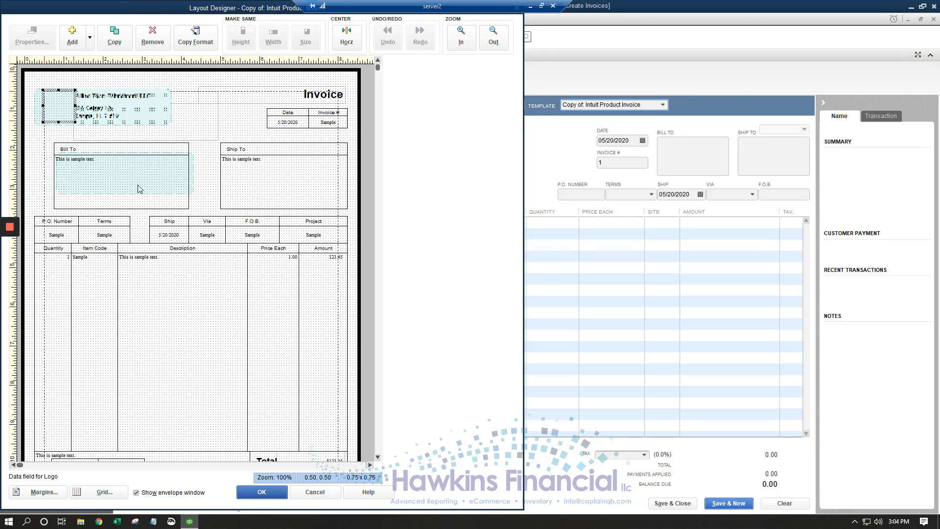
double_click(92, 270)
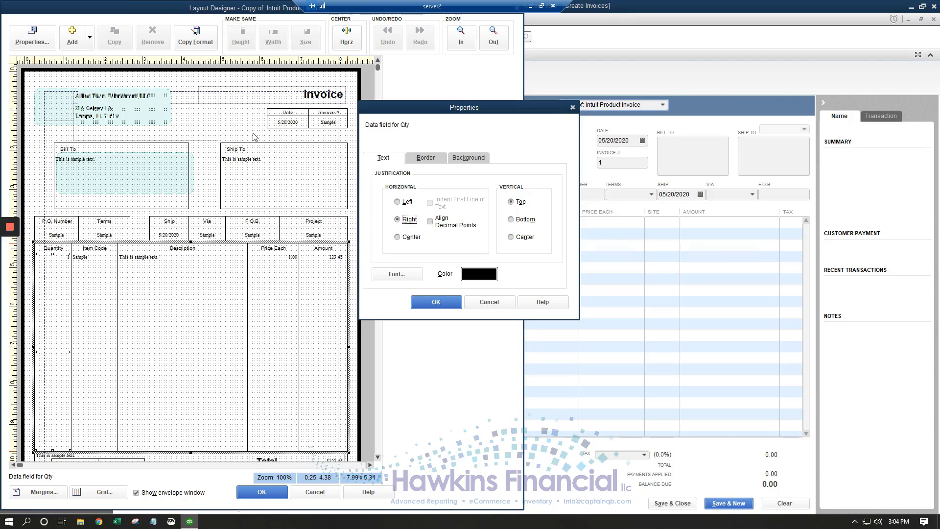
click(487, 304)
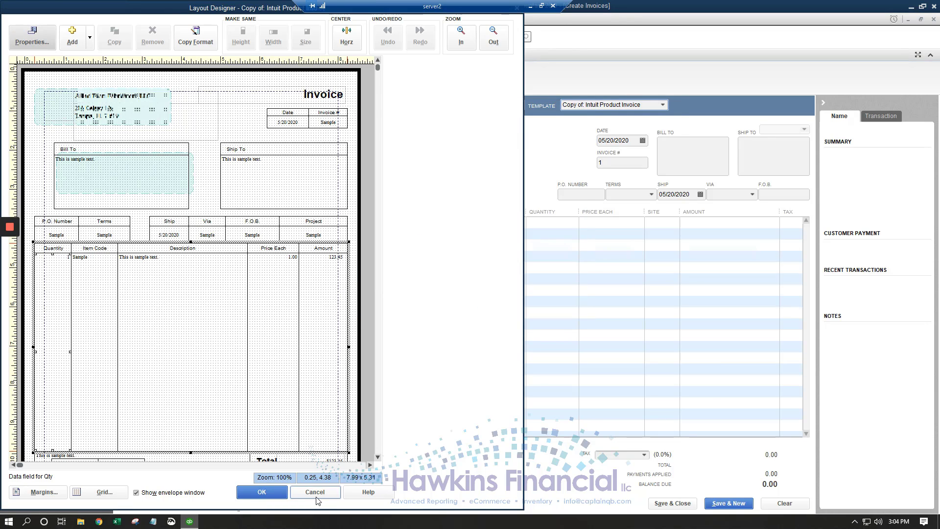
click(315, 492)
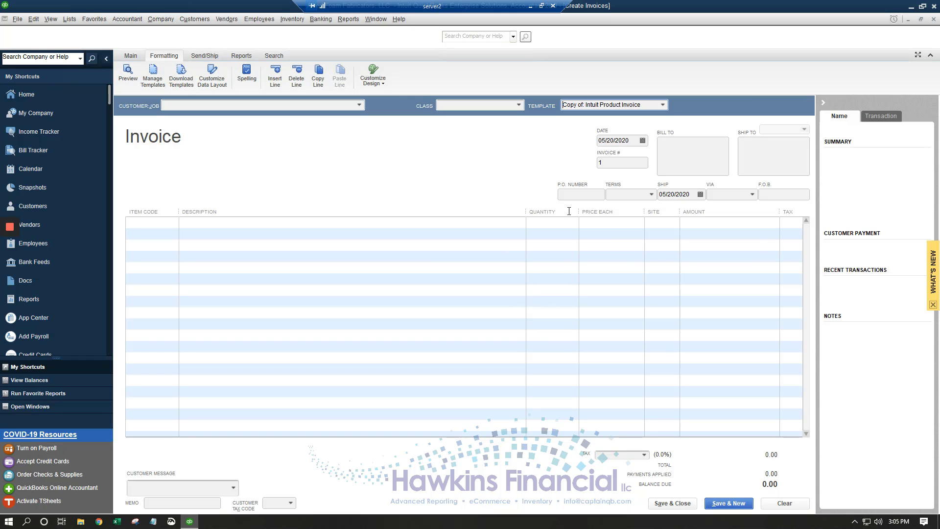
Leave the invoice and display the company-wide Send Forms preferences
click(199, 23)
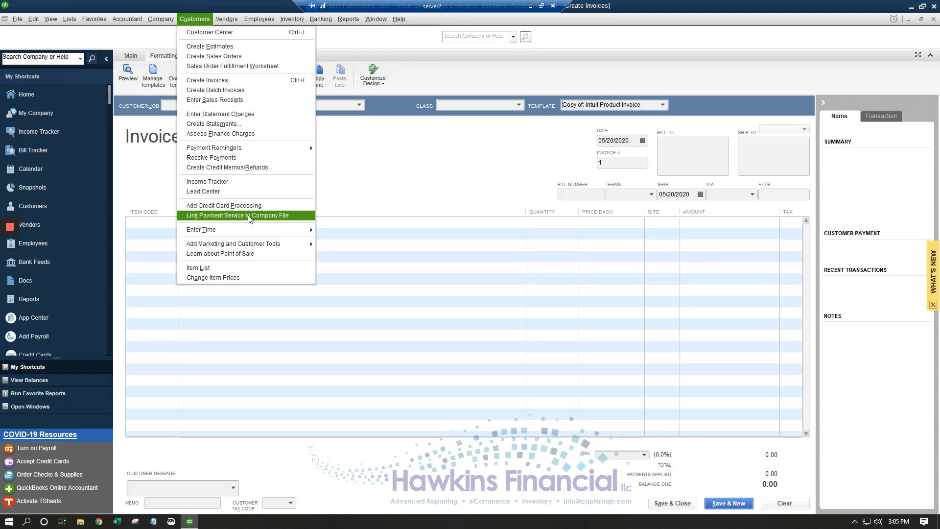
key(Escape)
click(33, 18)
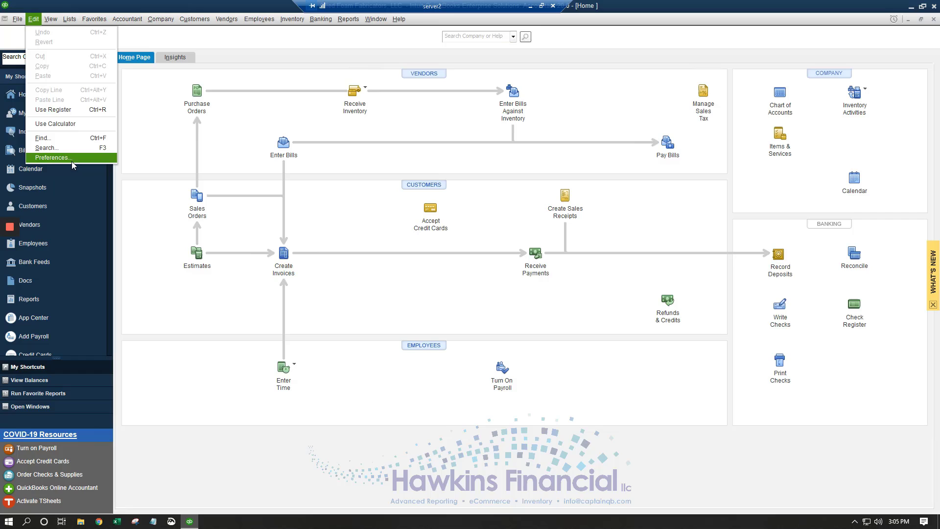
click(72, 161)
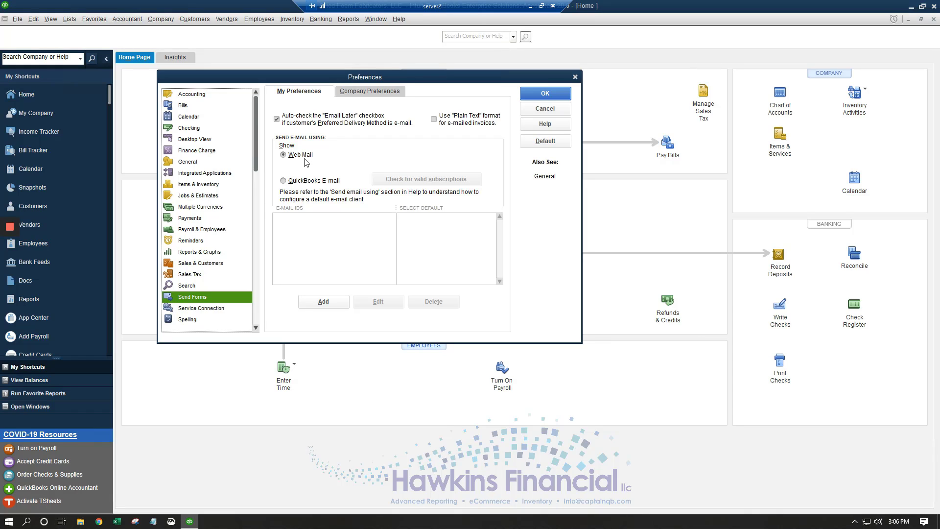
click(374, 96)
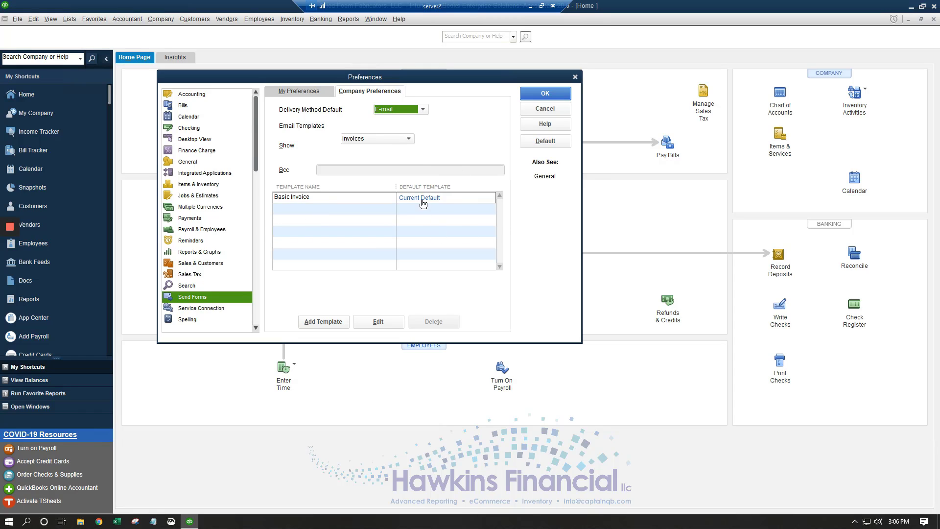
Look at the invoice email template form and the form types that support email templates, discarding any changes
click(311, 327)
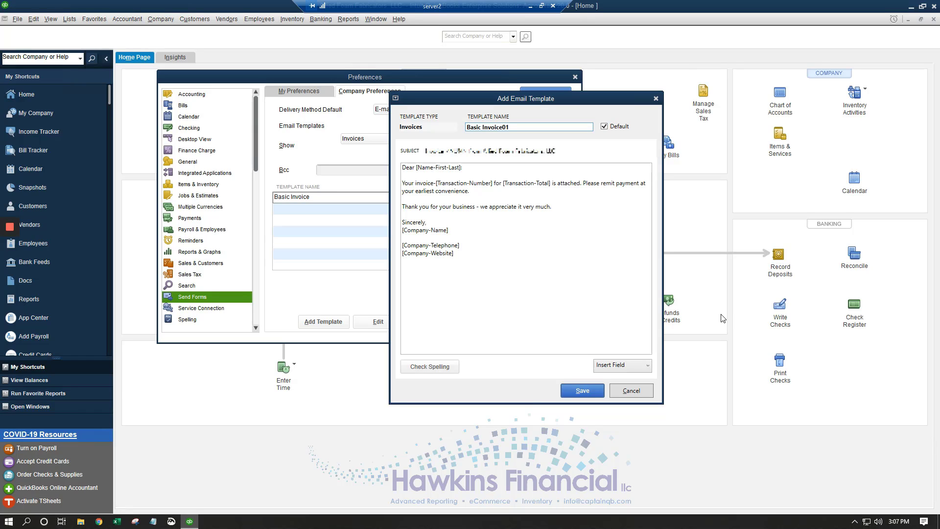
click(624, 392)
click(409, 139)
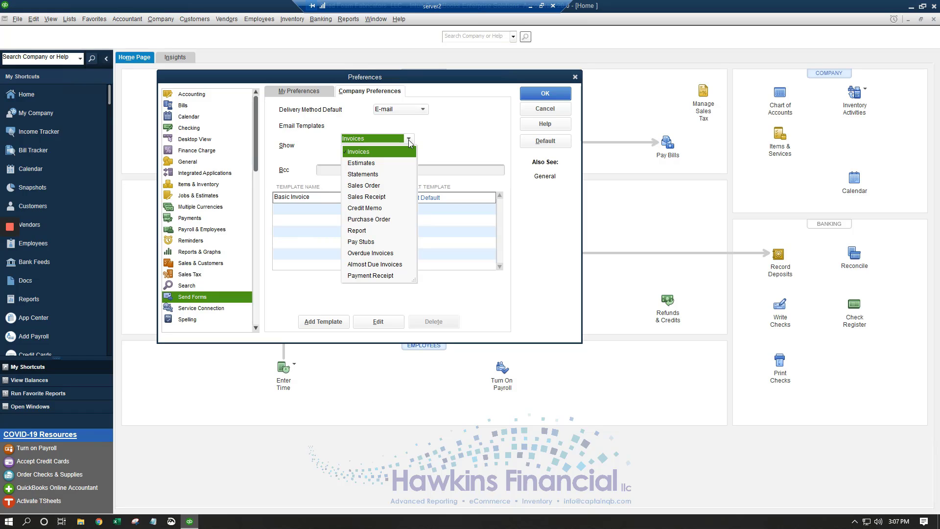
click(467, 138)
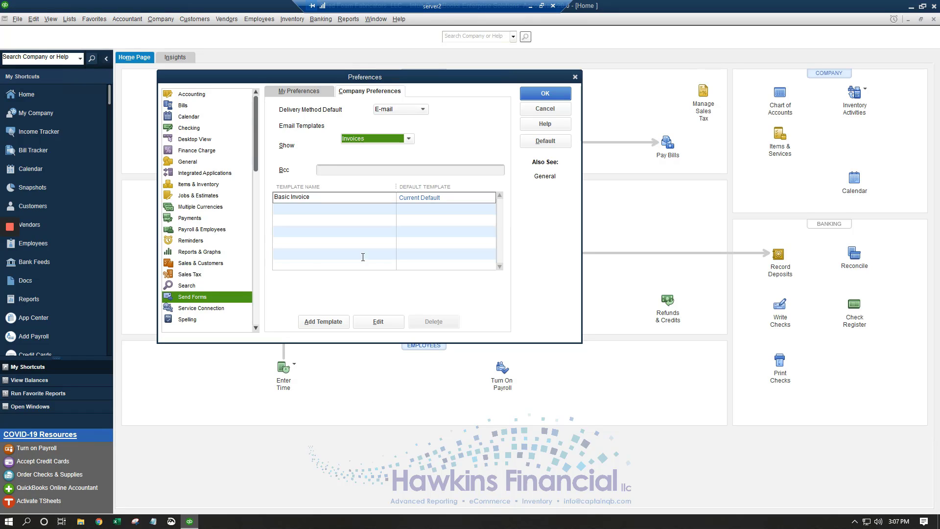
click(545, 109)
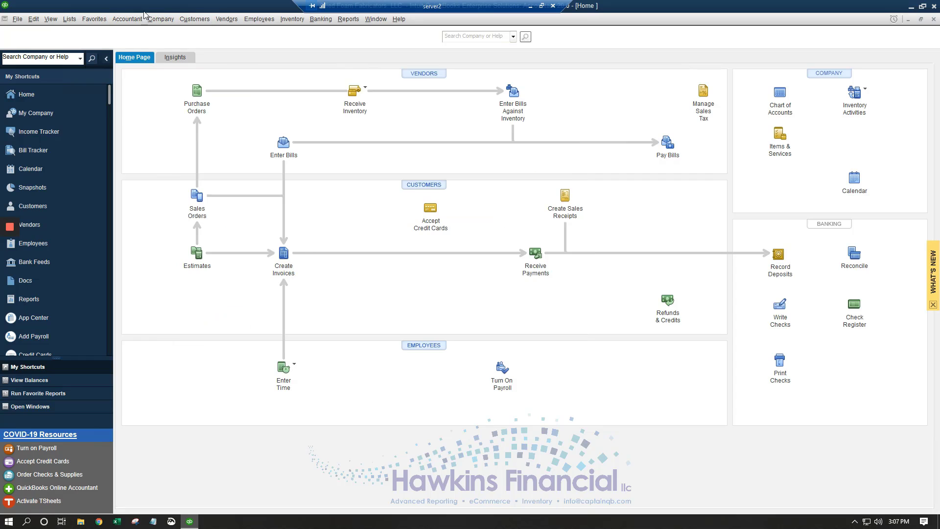
Open the invoice form with its print and email options, and check the Send Forms queue of pending emails
click(289, 275)
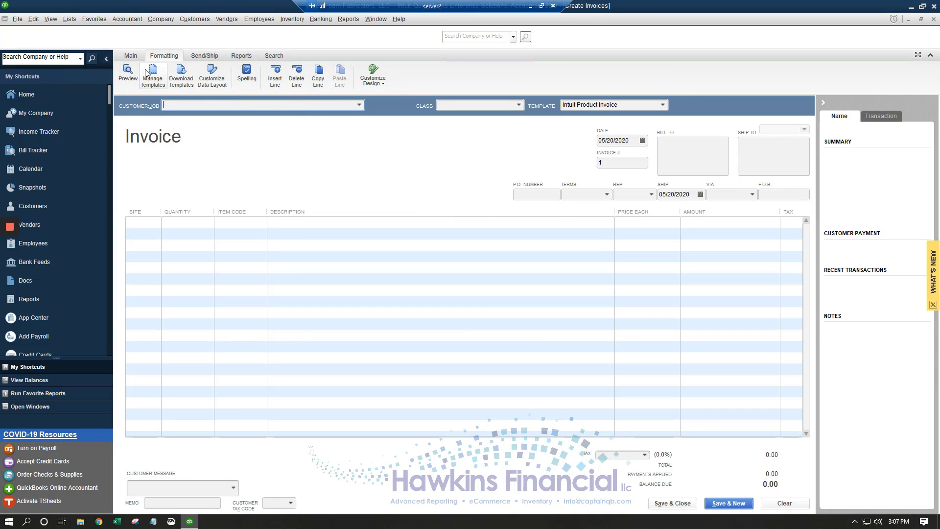
click(132, 56)
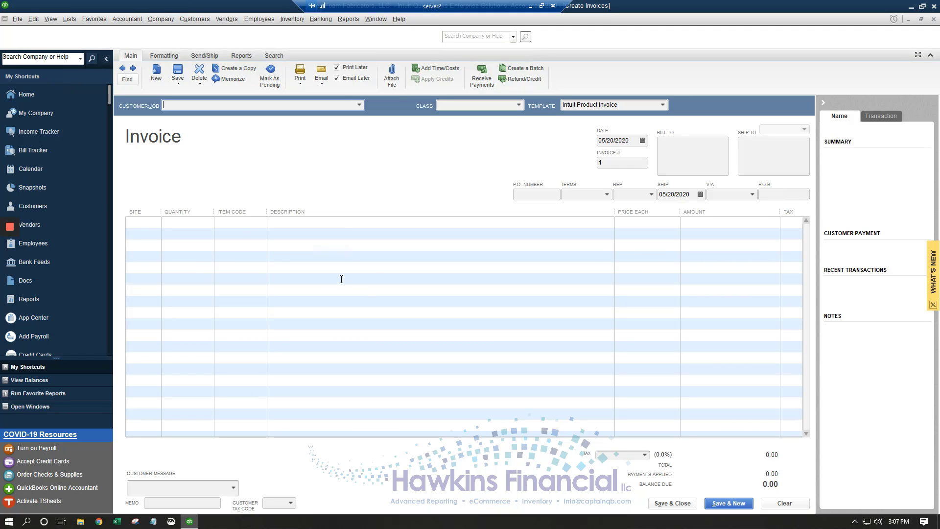
click(17, 19)
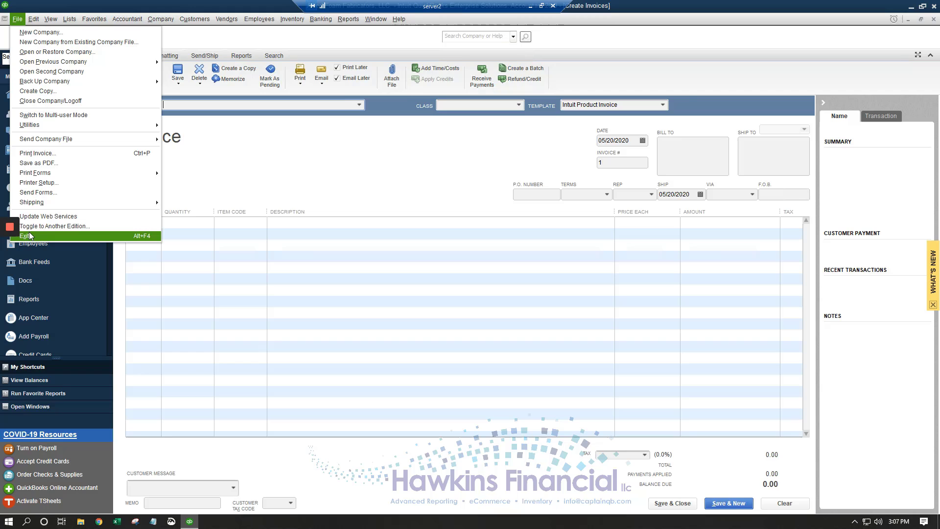
click(51, 195)
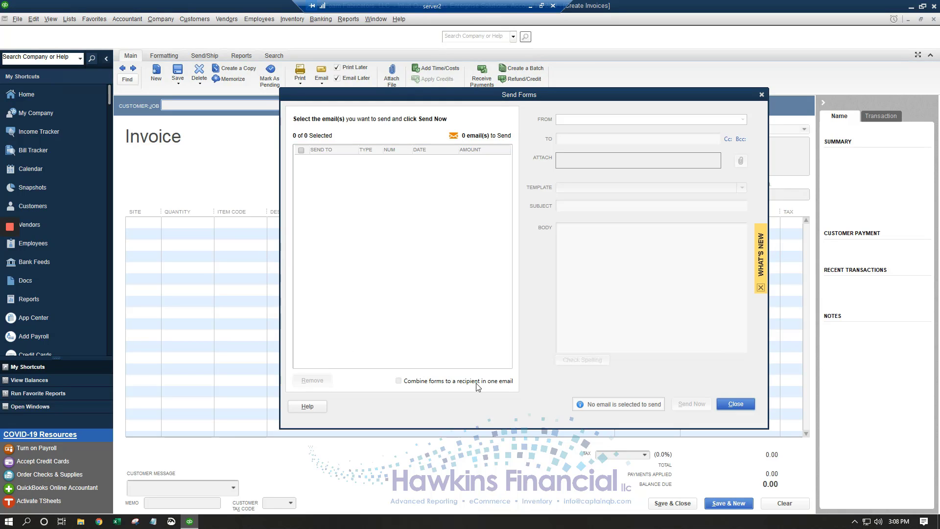
click(736, 405)
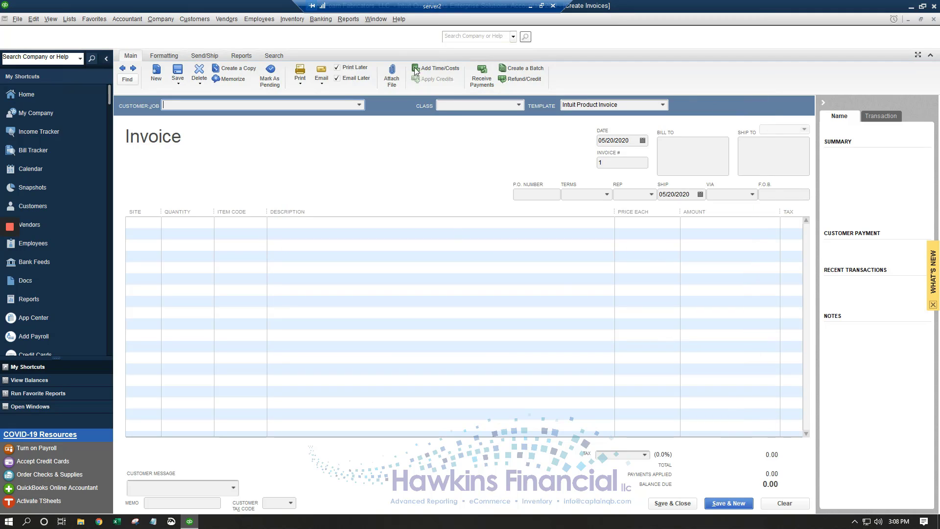
View the first customer's sent email history in the Customer Center
click(194, 18)
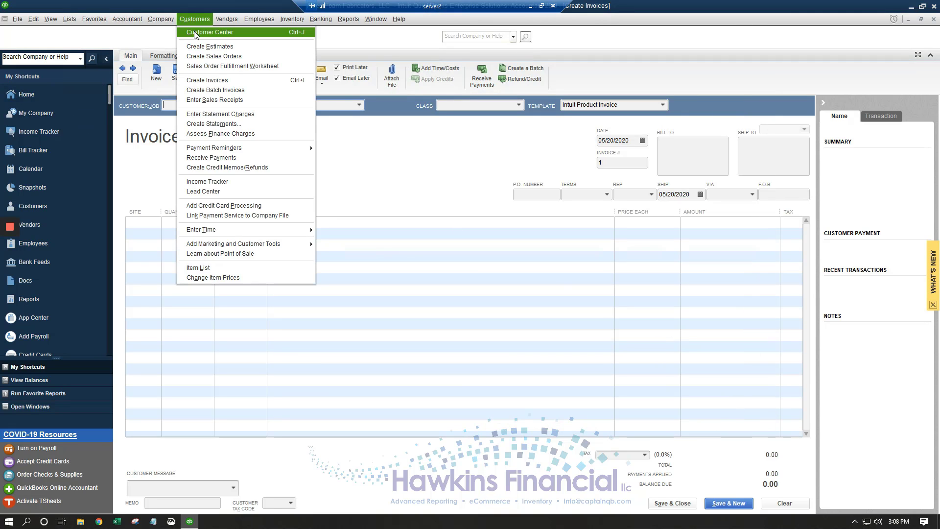
click(194, 33)
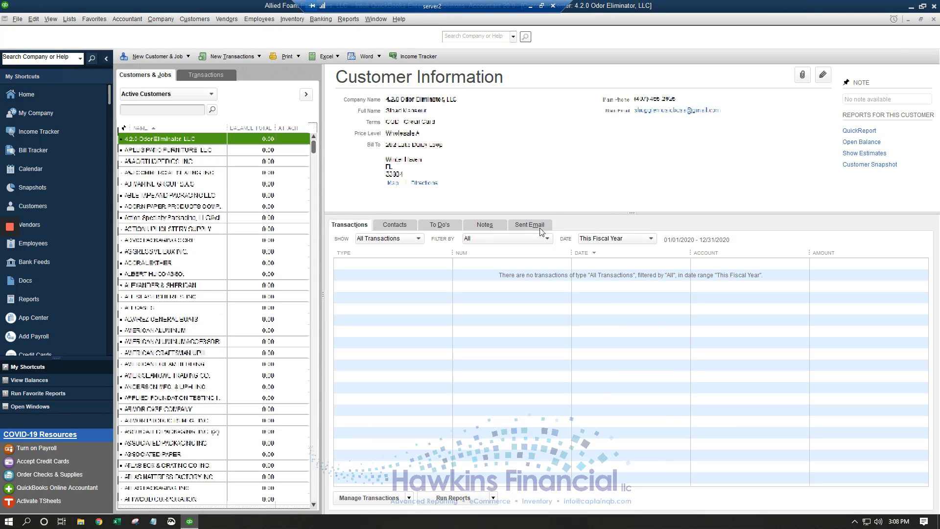
click(534, 224)
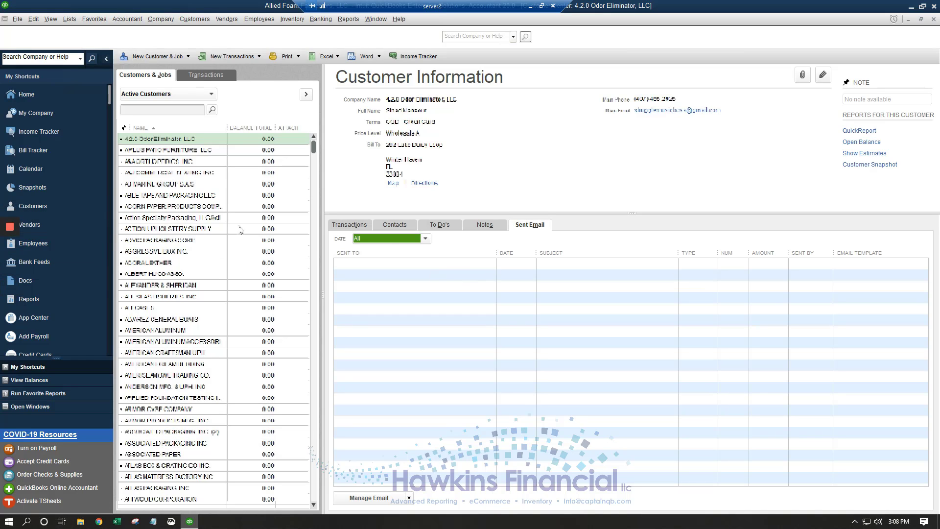
mouse_move(10, 250)
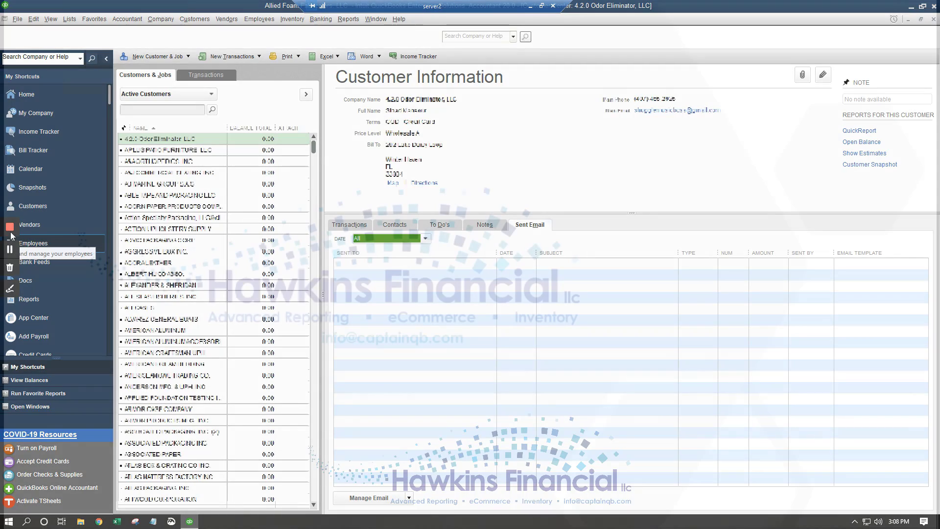